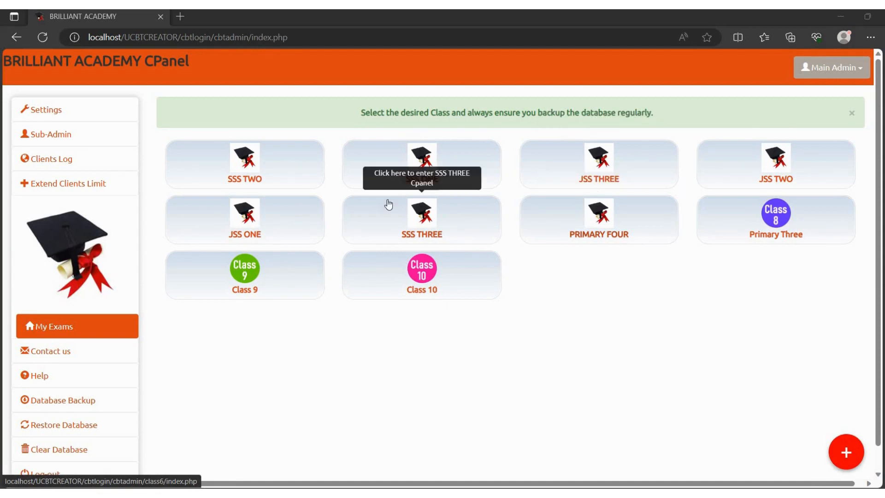
# Change the SSS TWO class's platform name to 100Level in its main settings, save it, and return to the class list.
pyautogui.click(251, 175)
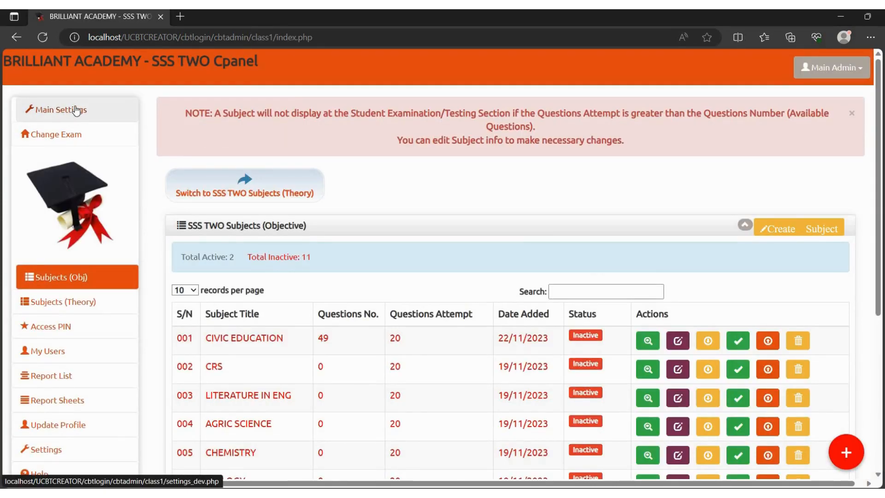
pyautogui.click(77, 110)
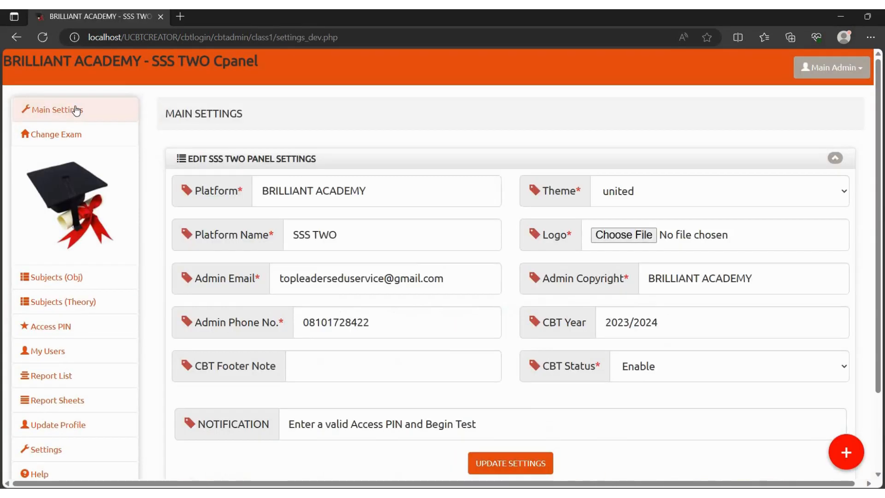
pyautogui.click(376, 245)
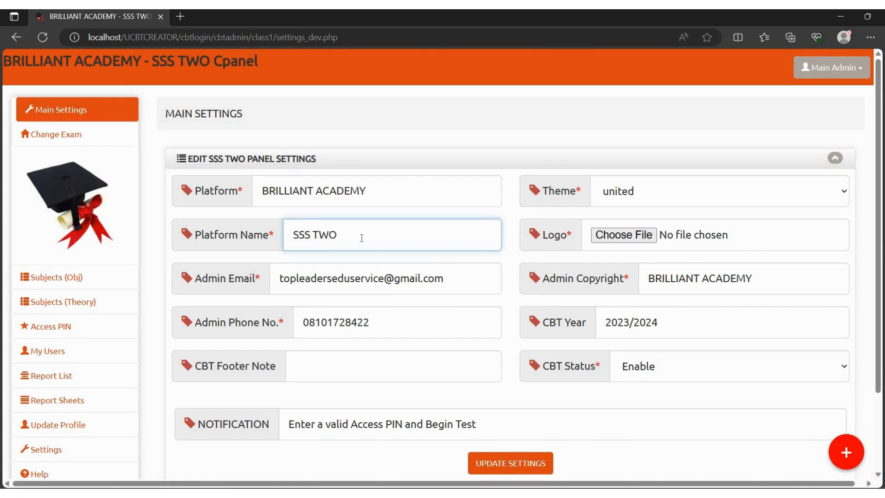
pyautogui.press('BackSpace')
pyautogui.press('BackSpace')
pyautogui.press('BackSpace')
pyautogui.press('BackSpace')
pyautogui.press('BackSpace')
pyautogui.press('BackSpace')
pyautogui.press('BackSpace')
pyautogui.write('100Level')
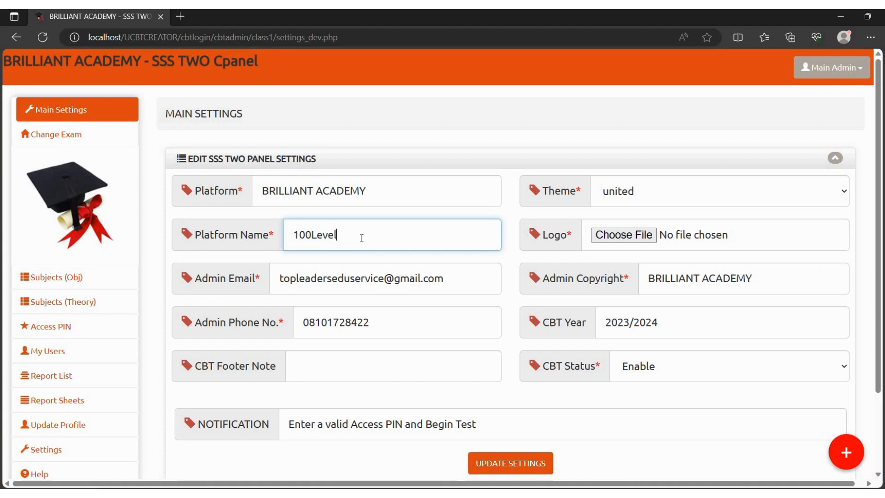
pyautogui.click(511, 465)
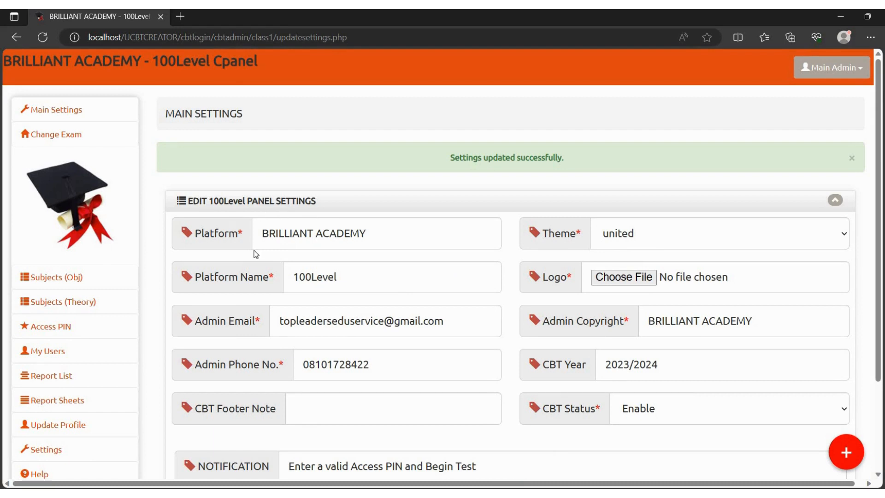
pyautogui.click(87, 137)
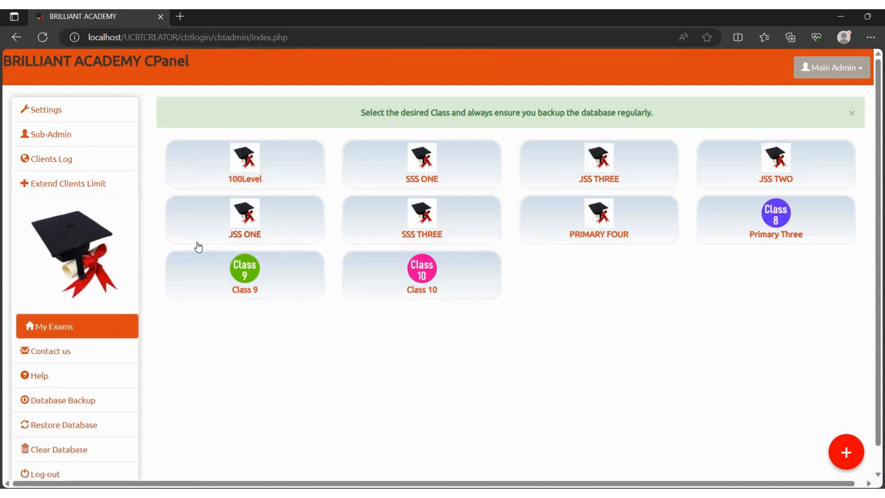
pyautogui.click(245, 164)
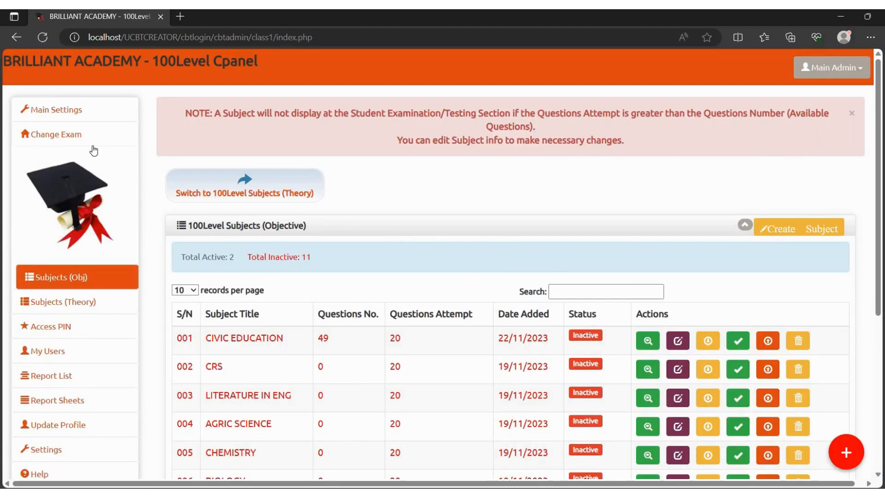
pyautogui.click(68, 114)
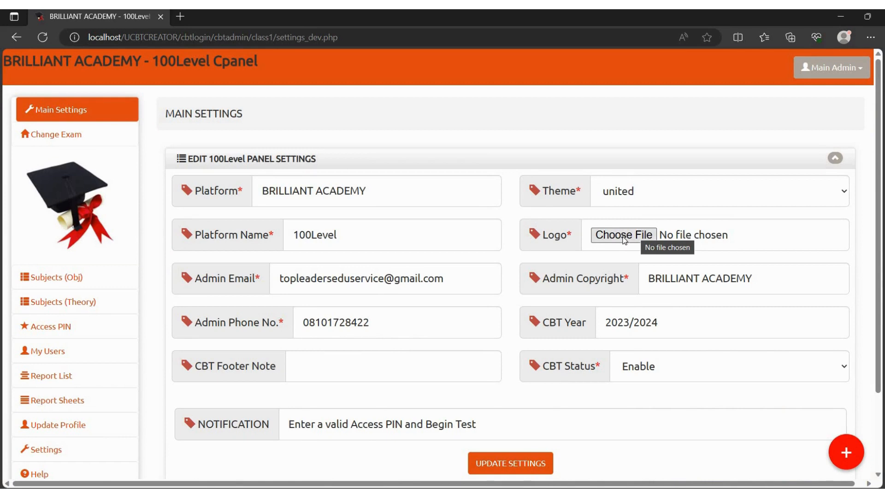
pyautogui.click(625, 237)
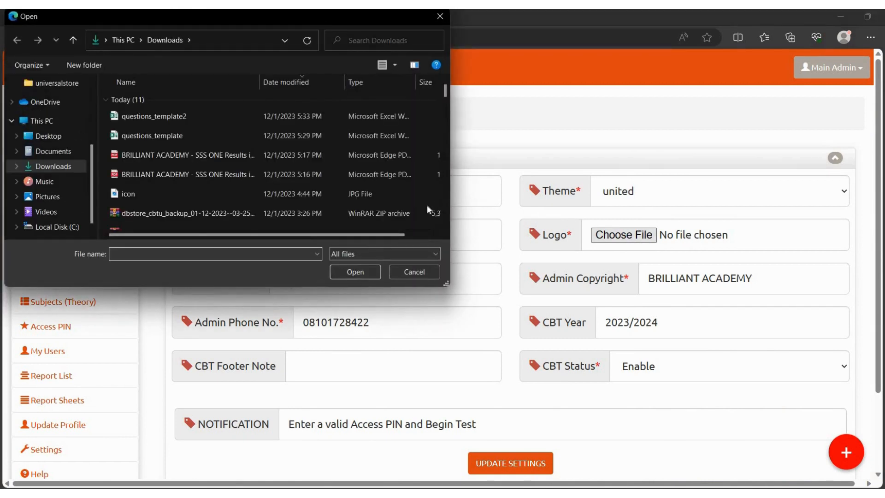
pyautogui.click(440, 18)
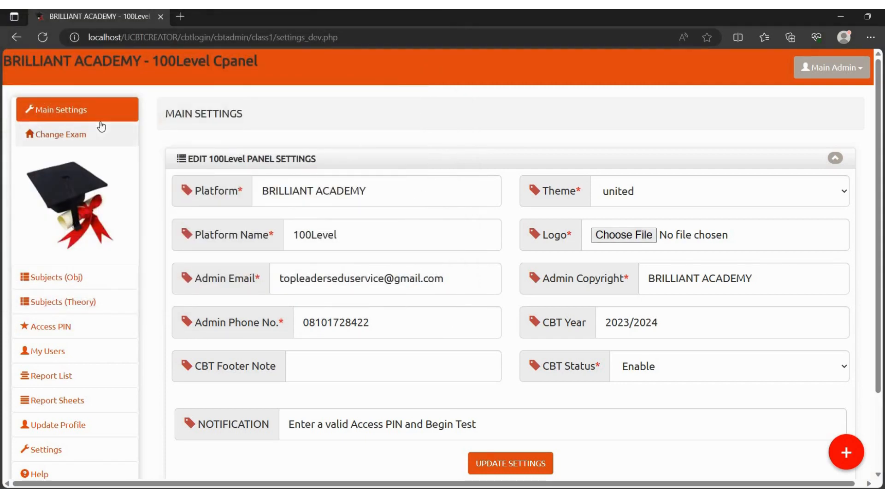
pyautogui.click(67, 136)
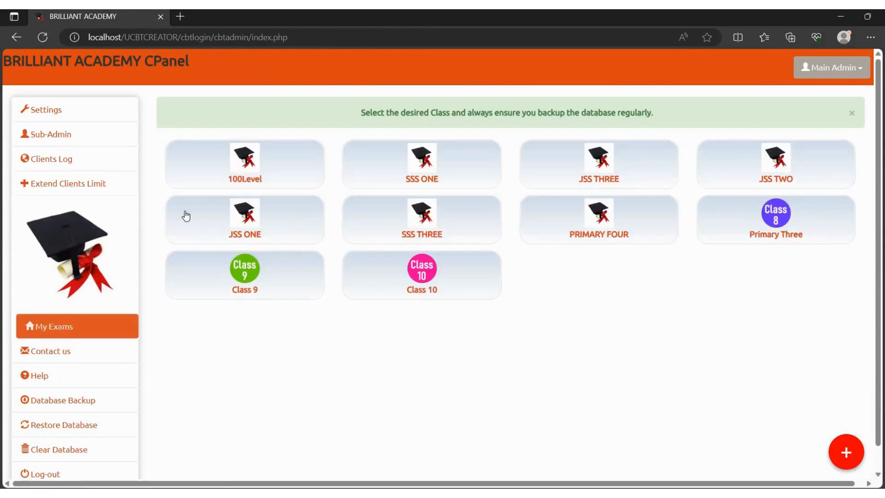
# Replace the 100Level class's platform name with ADVANCE BIOCHEMISTRY in its main settings.
pyautogui.click(246, 162)
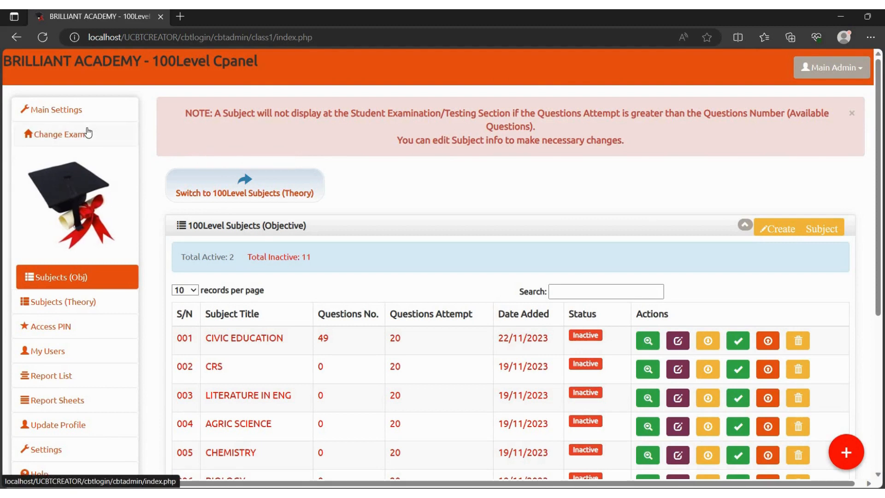
pyautogui.click(58, 117)
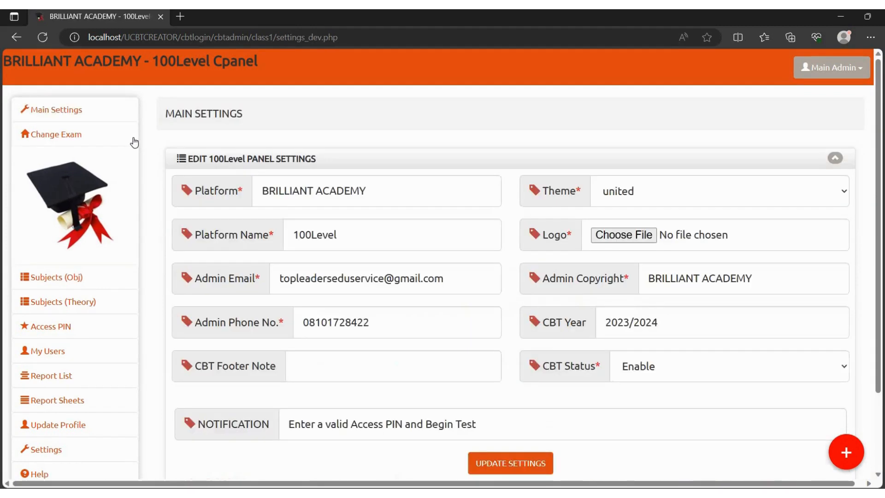
pyautogui.click(349, 246)
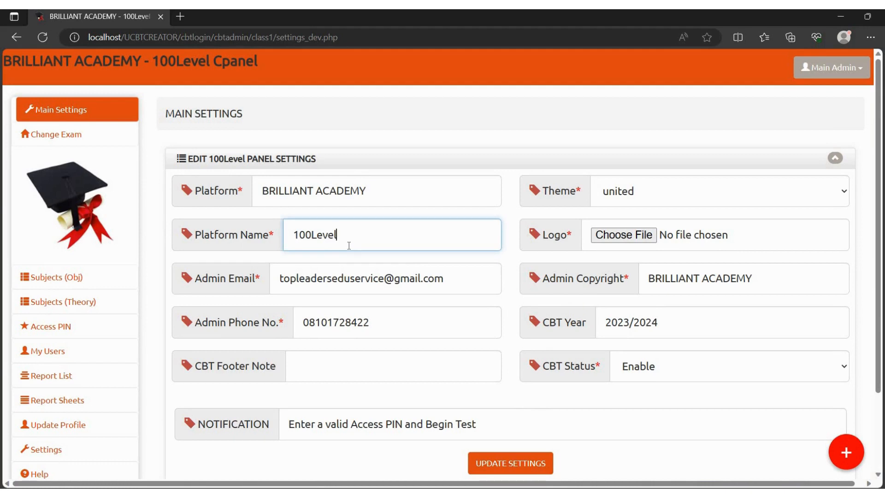
pyautogui.write('aADVANCE BIOCHE')
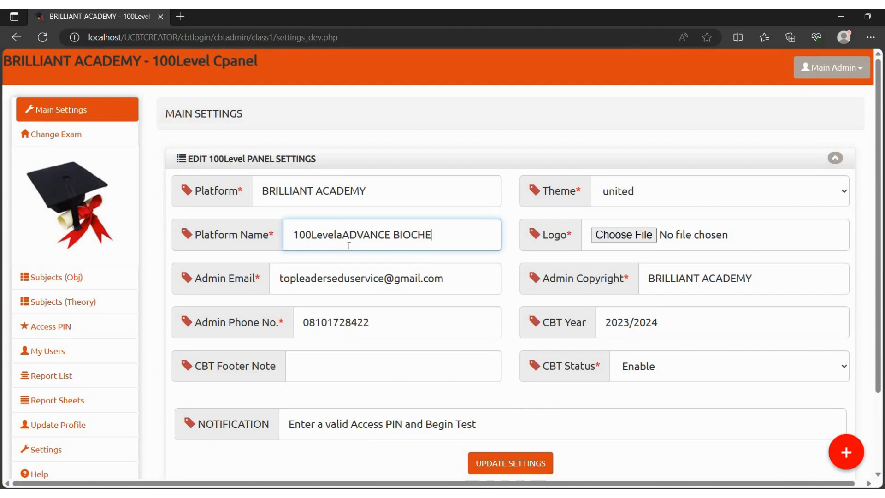
pyautogui.write('MISTRY')
pyautogui.click(343, 234)
pyautogui.press('BackSpace')
pyautogui.press('BackSpace')
pyautogui.press('BackSpace')
pyautogui.press('BackSpace')
pyautogui.press('BackSpace')
pyautogui.press('BackSpace')
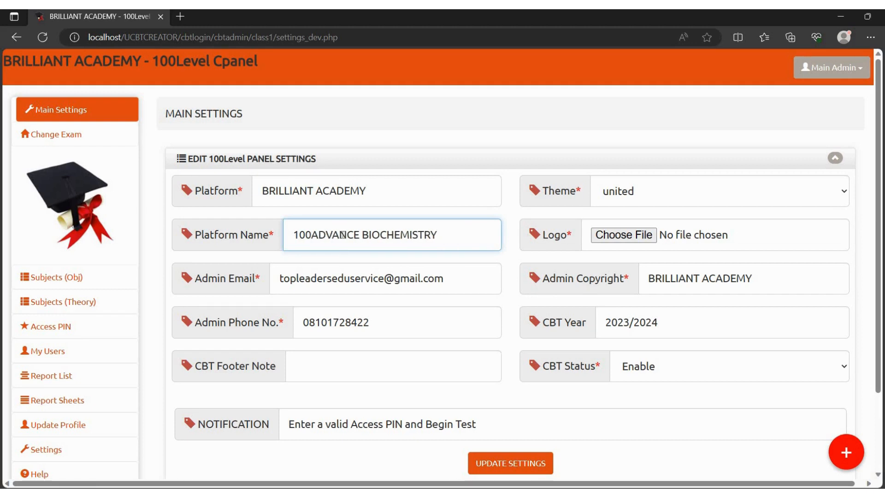
pyautogui.press('BackSpace')
pyautogui.press('BackSpace')
pyautogui.press('BackSpace')
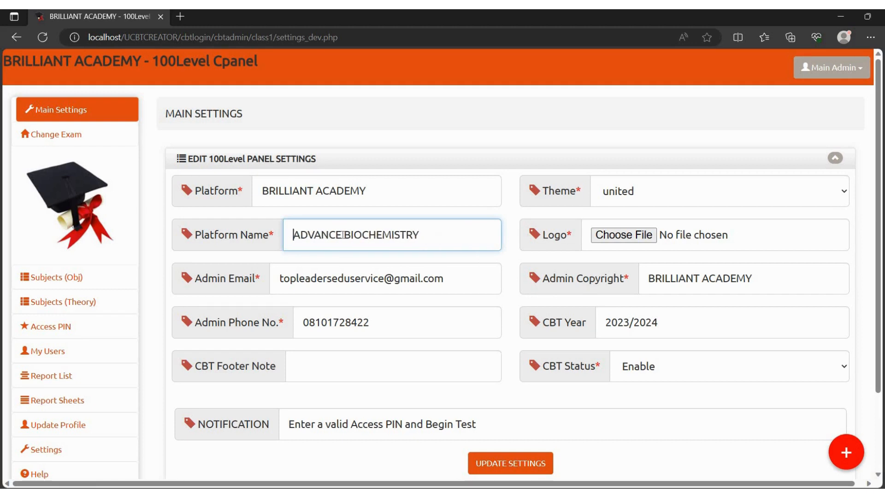
# Append the course code (AV99) to the platform name, save the settings, and return to the class list.
pyautogui.click(425, 236)
pyautogui.write('(AV!((==')
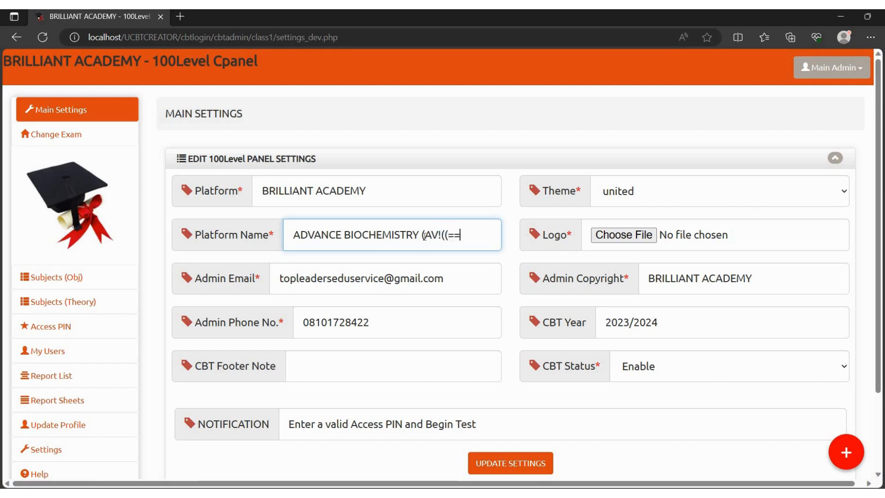
pyautogui.press('BackSpace')
pyautogui.press('BackSpace')
pyautogui.press('BackSpace')
pyautogui.press('BackSpace')
pyautogui.press('BackSpace')
pyautogui.write('99)')
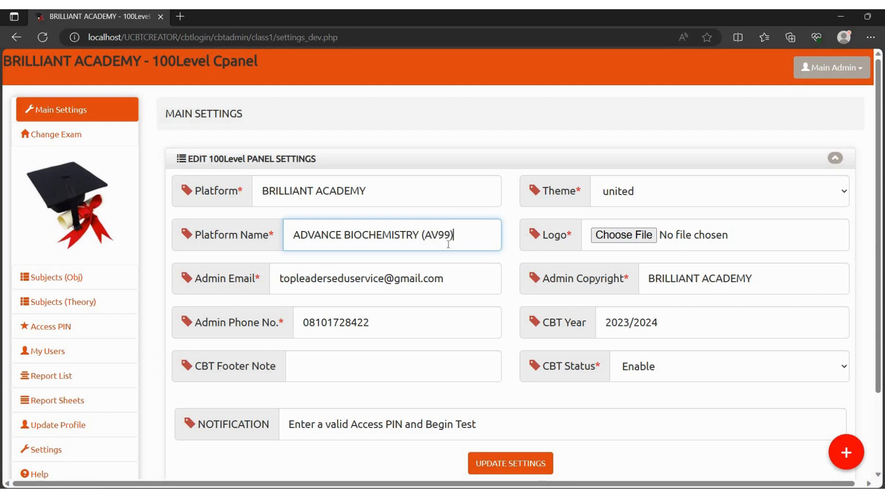
pyautogui.click(511, 464)
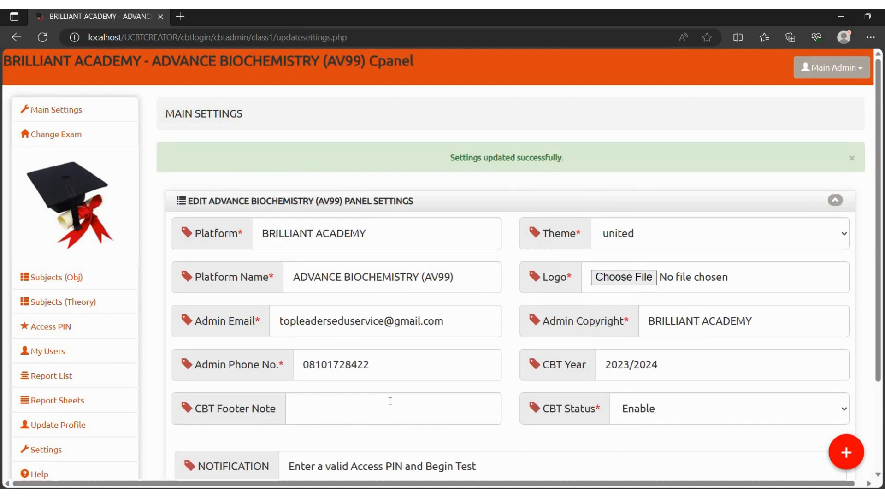
pyautogui.click(82, 144)
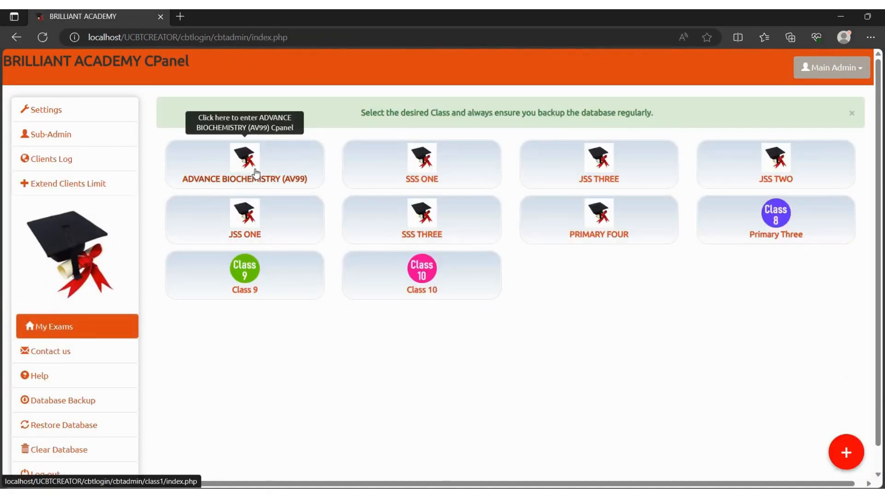
# Review the objective subjects and main settings of the ADVANCE BIOCHEMISTRY (AV99) class, and return to the class list.
pyautogui.click(237, 162)
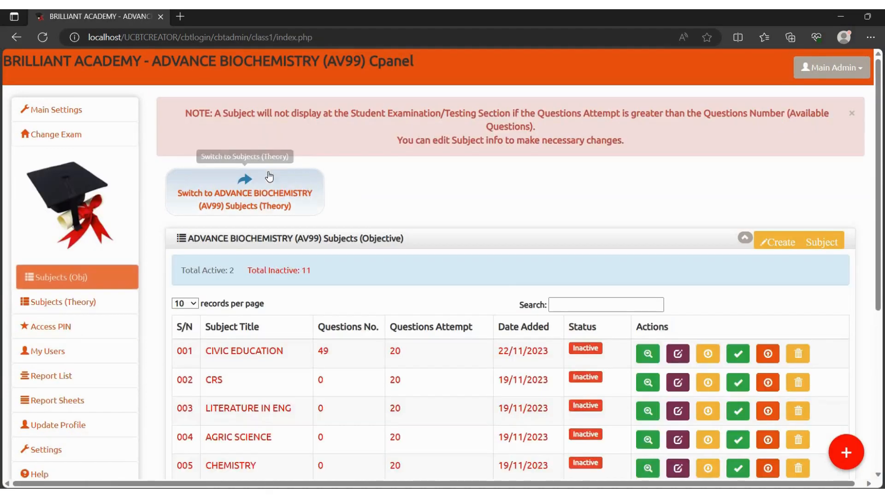
pyautogui.click(59, 110)
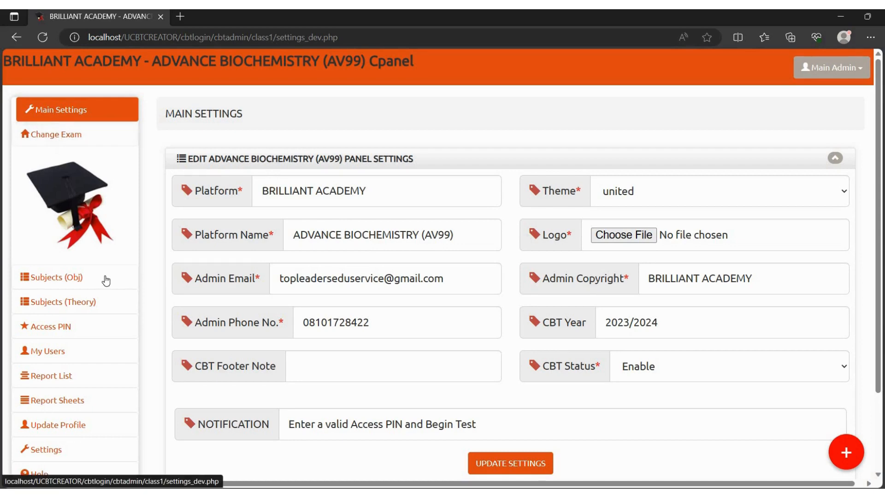
pyautogui.click(56, 280)
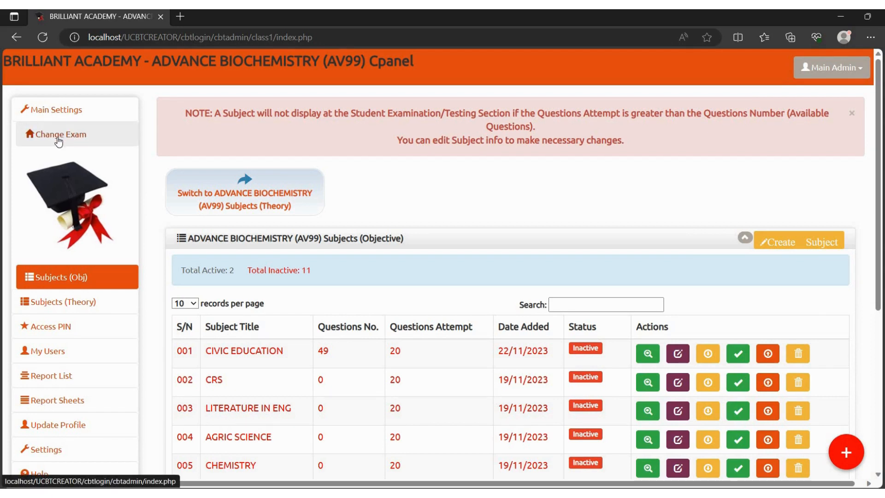
pyautogui.click(63, 110)
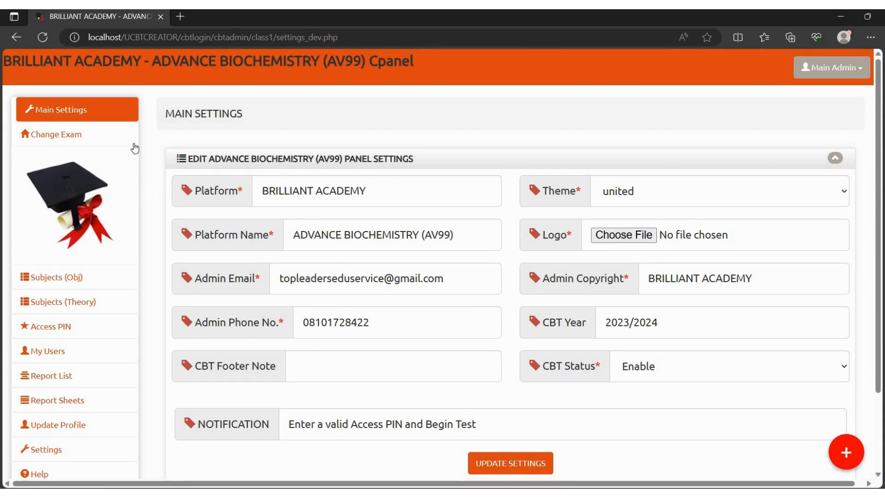
pyautogui.click(84, 136)
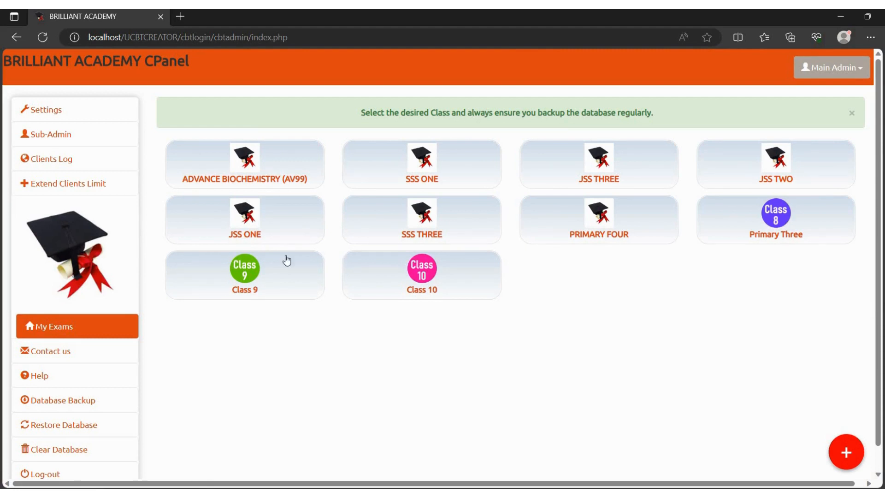
# Set the CBT status of Class 9 to Disable in its main settings, save it, and return to the class list.
pyautogui.click(238, 273)
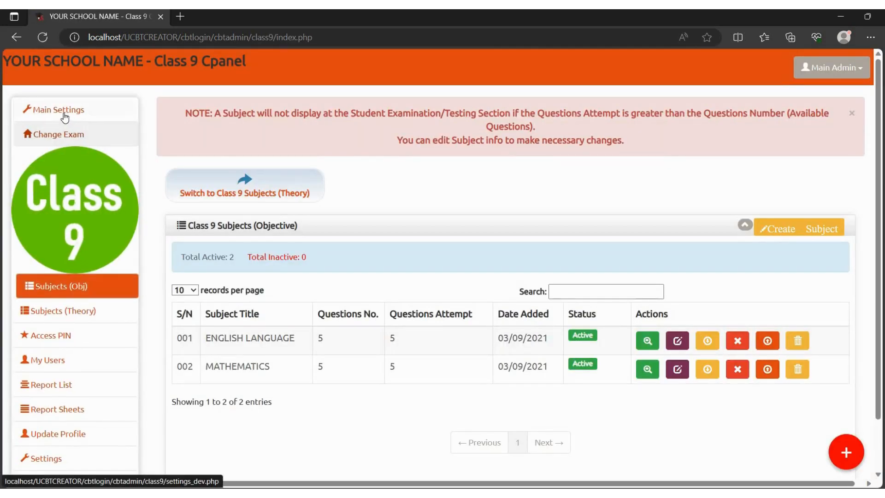
pyautogui.click(64, 112)
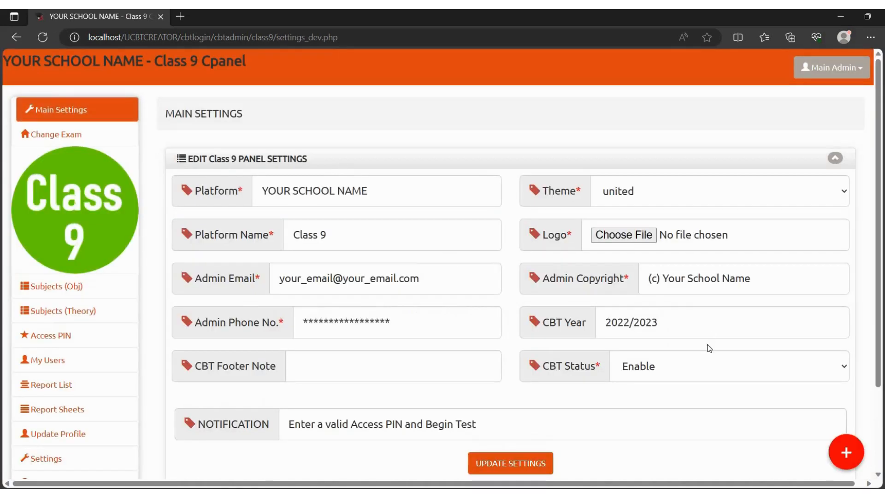
pyautogui.click(678, 369)
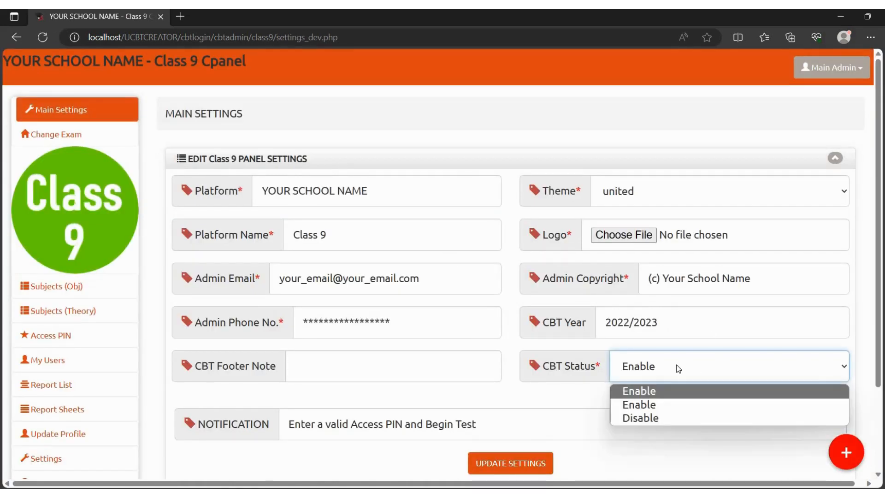
pyautogui.click(669, 416)
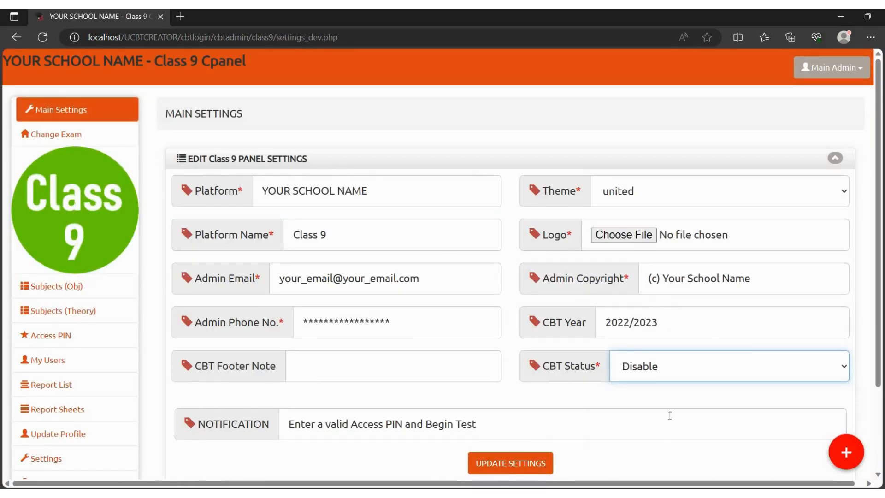
pyautogui.click(521, 464)
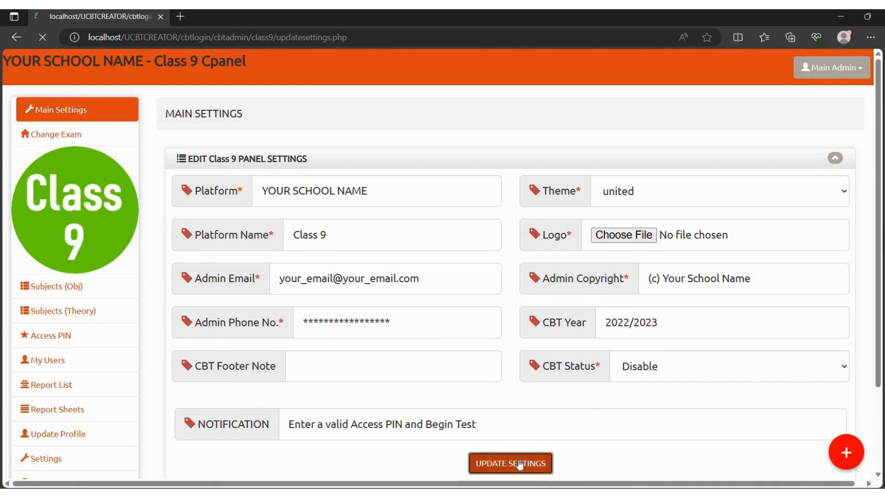
pyautogui.click(83, 134)
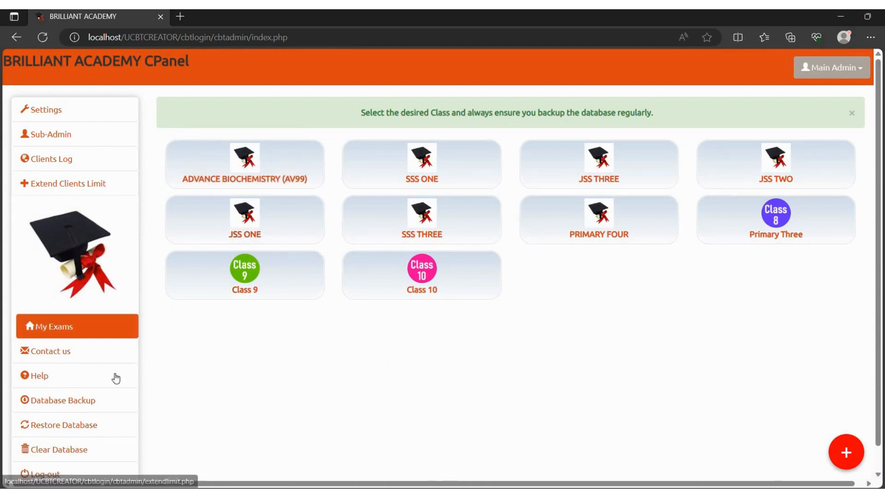
# Log out of the admin panel and open the client-side exam dashboard in Single User mode.
pyautogui.click(65, 475)
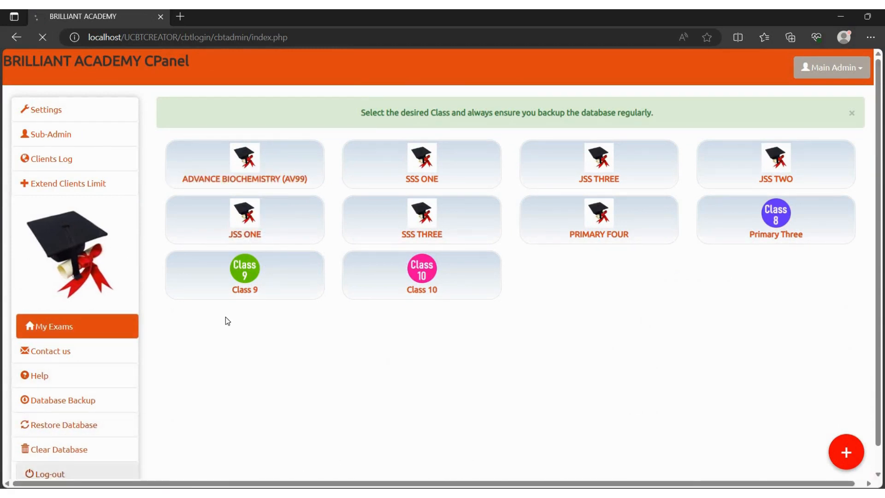
pyautogui.click(396, 279)
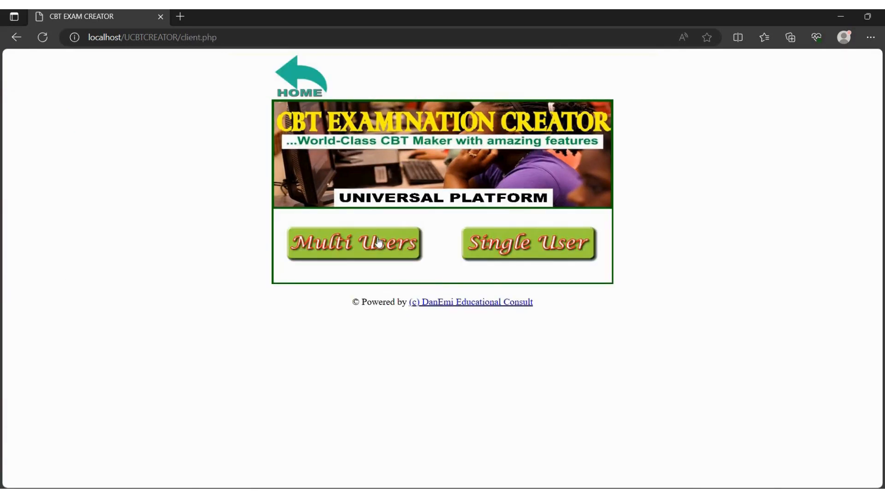
pyautogui.click(494, 249)
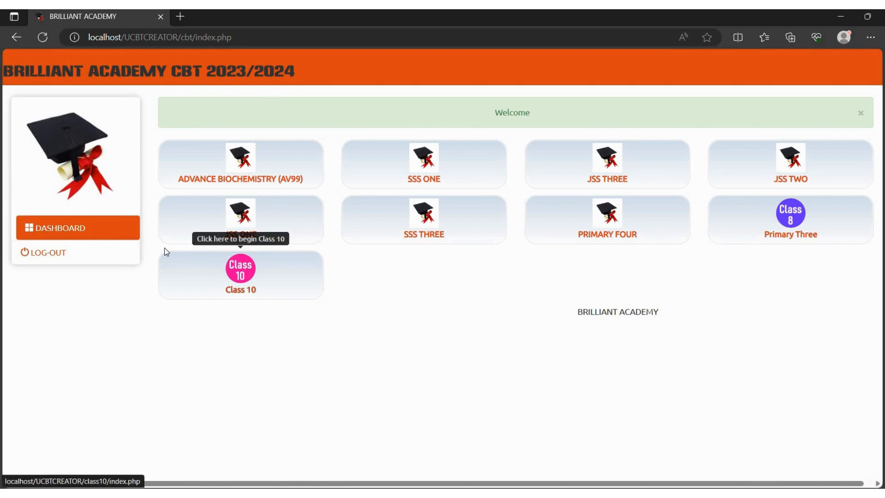
# Log out of the client exam dashboard, return to the admin side and open the Class 9 control panel.
pyautogui.click(119, 251)
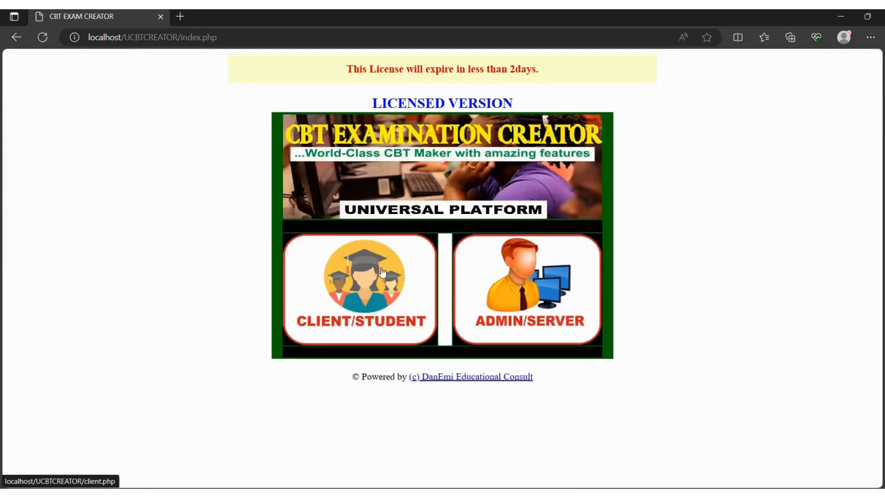
pyautogui.click(503, 289)
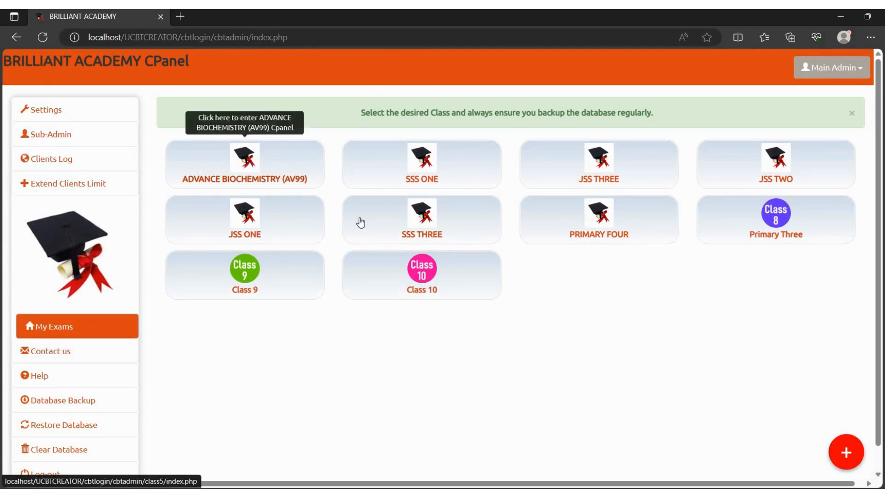
pyautogui.click(293, 275)
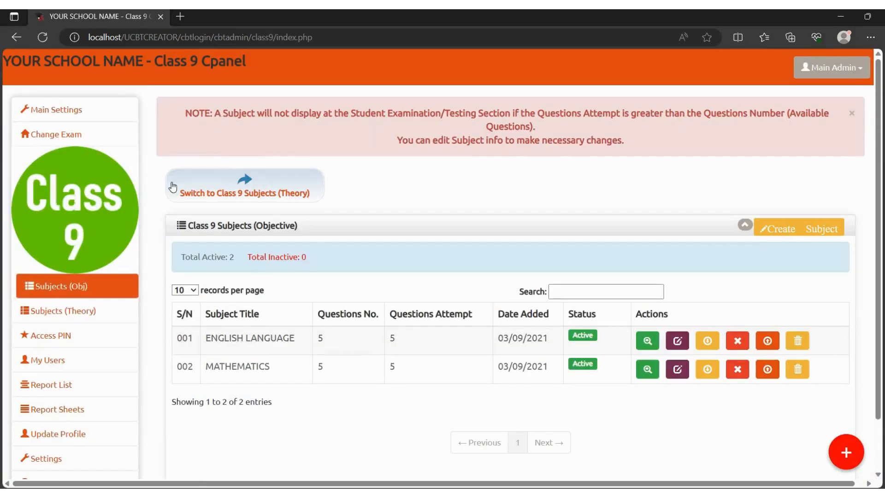
# Set the CBT status of Class 9 to Enable in its main settings and save the change.
pyautogui.click(71, 110)
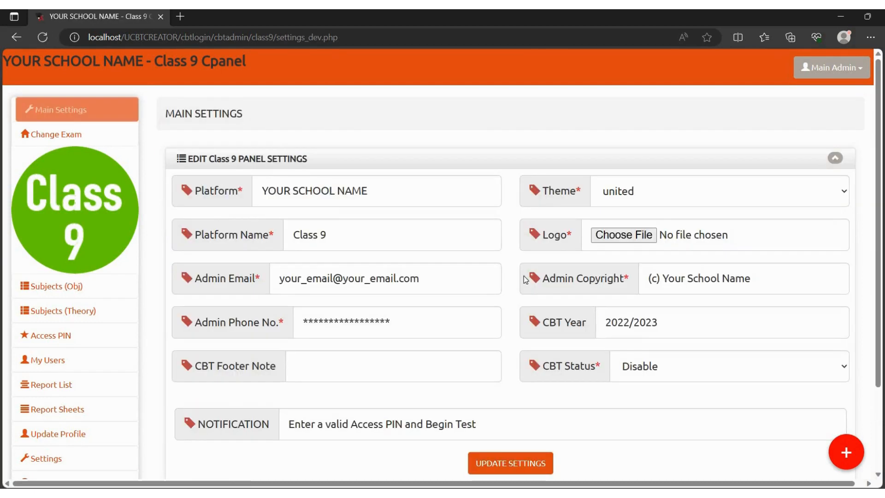
pyautogui.click(707, 375)
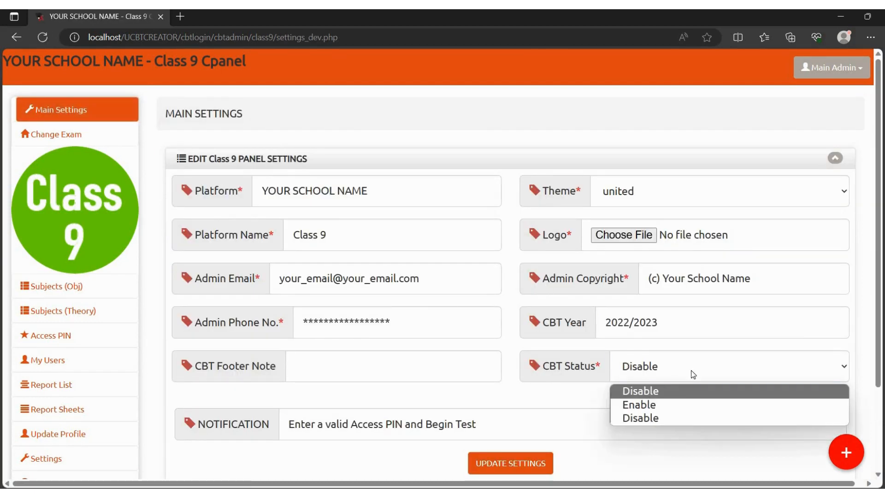
pyautogui.click(668, 400)
pyautogui.click(512, 464)
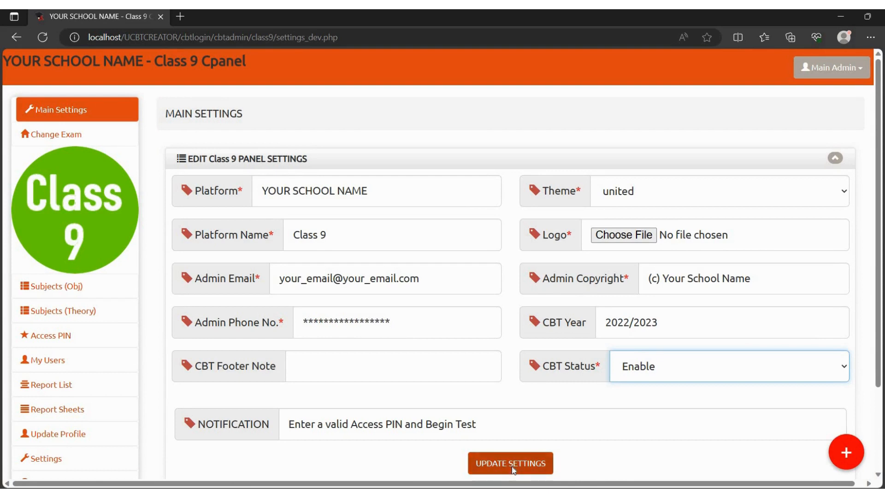